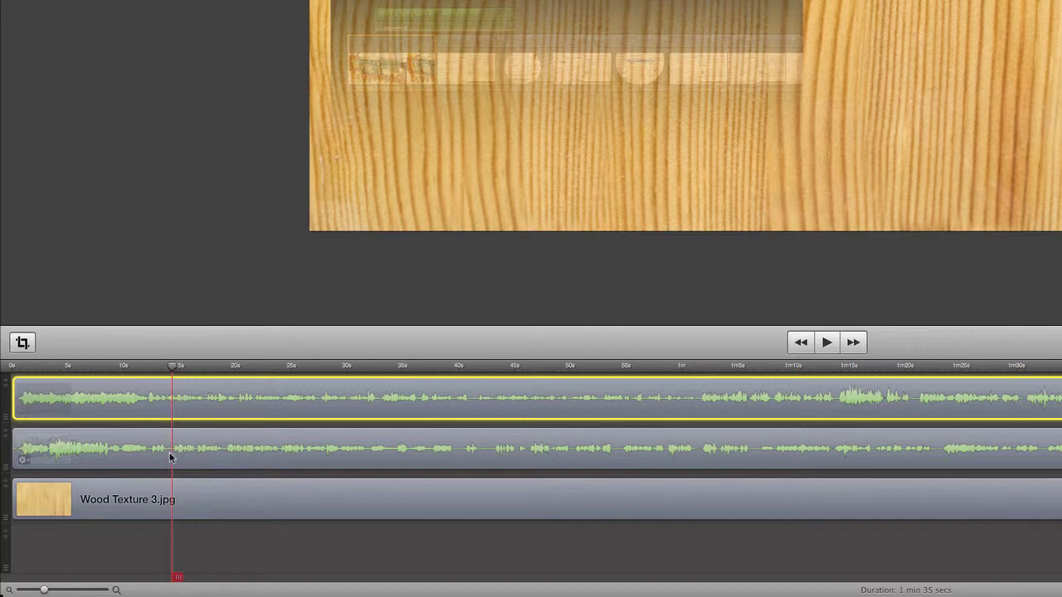
Step: Detach the audio from the pluraleyes and Marsedit clips, then enlarge the timeline to show every track
right_click(177, 410)
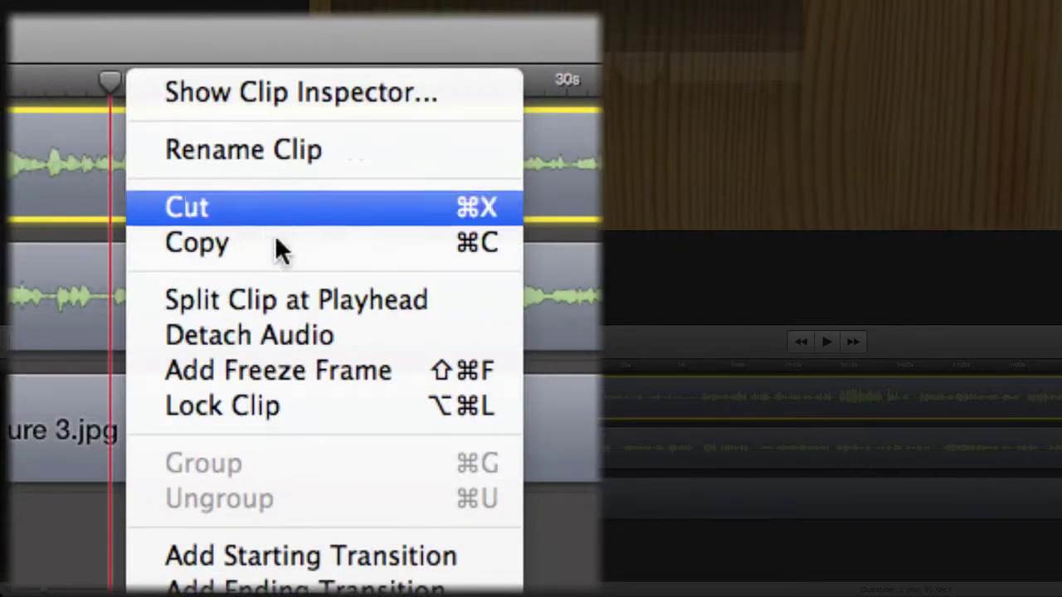
left_click(288, 335)
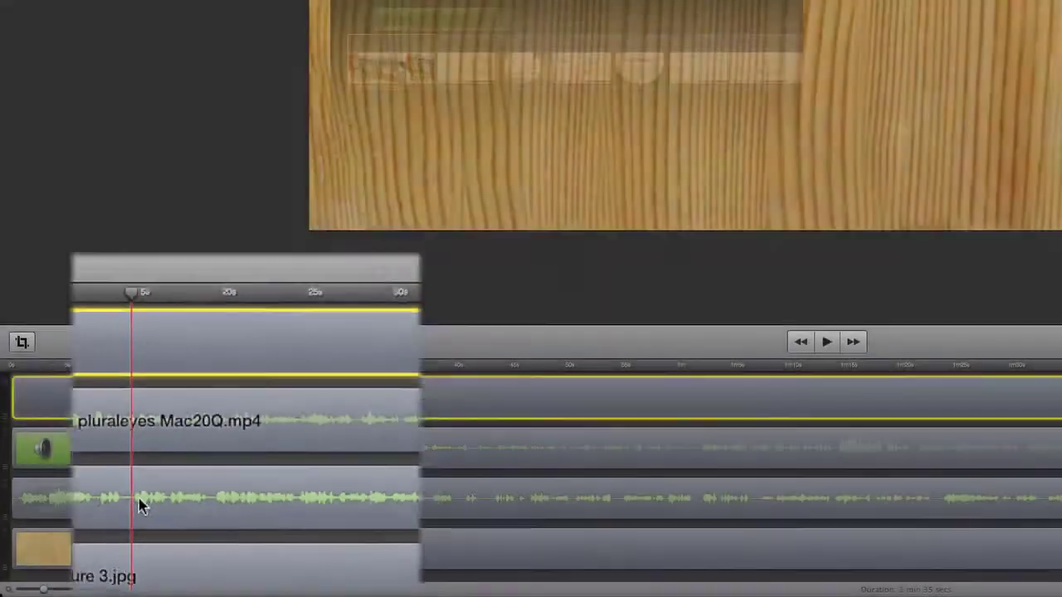
left_click(177, 502)
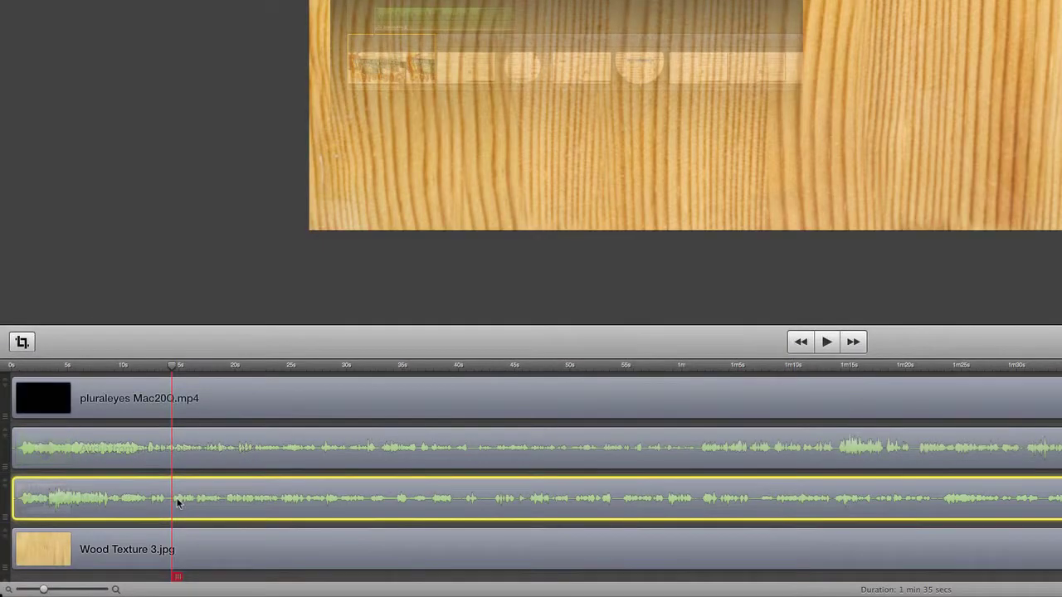
right_click(177, 502)
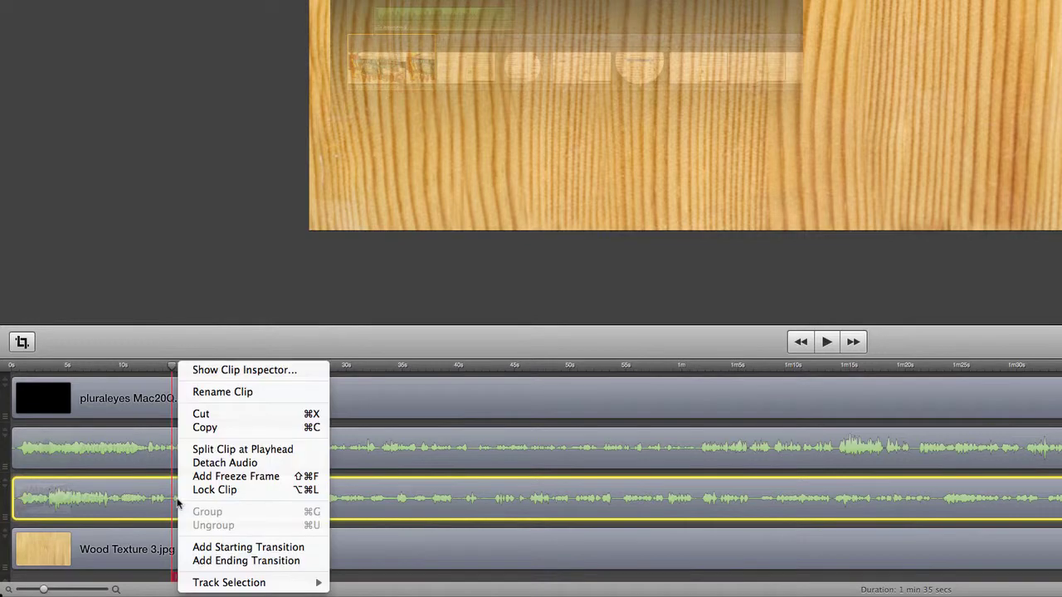
left_click(222, 463)
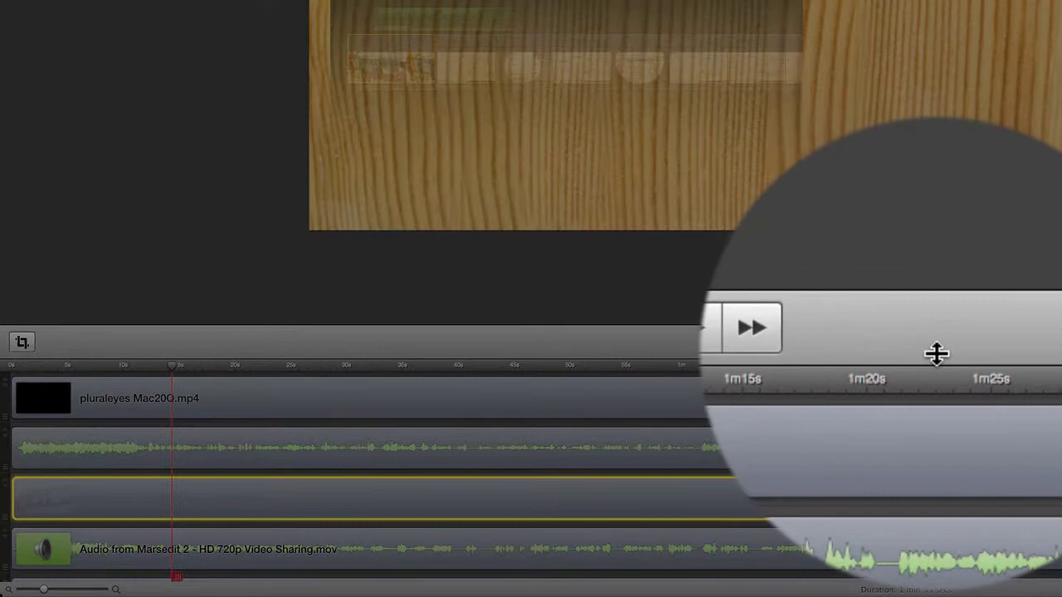
left_click_drag(937, 355, 942, 278)
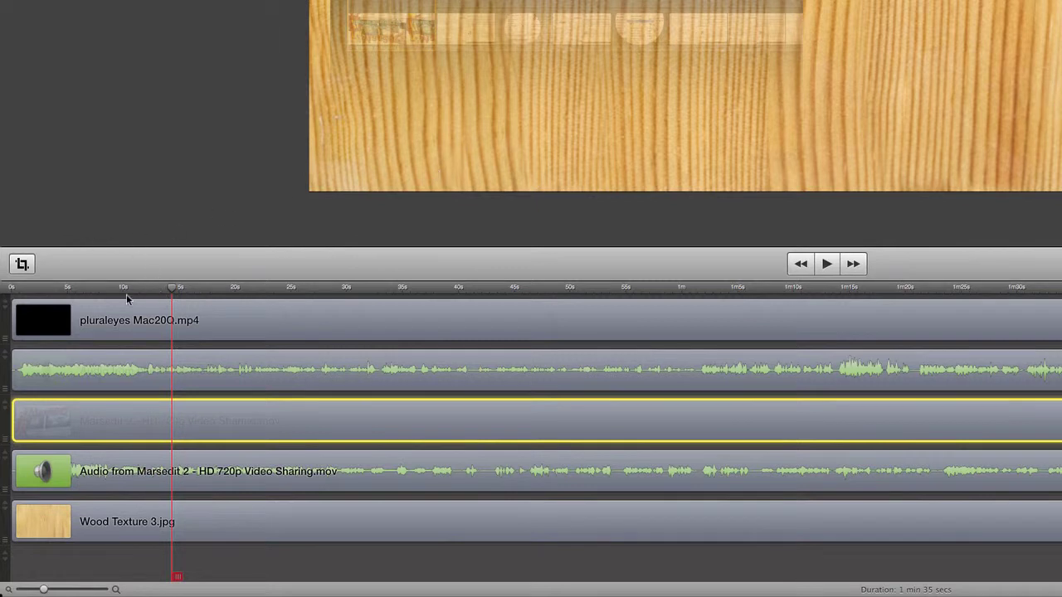
mouse_move(208, 312)
Step: Split the pluraleyes and Marsedit audio clips together at about 13 seconds
left_click(826, 265)
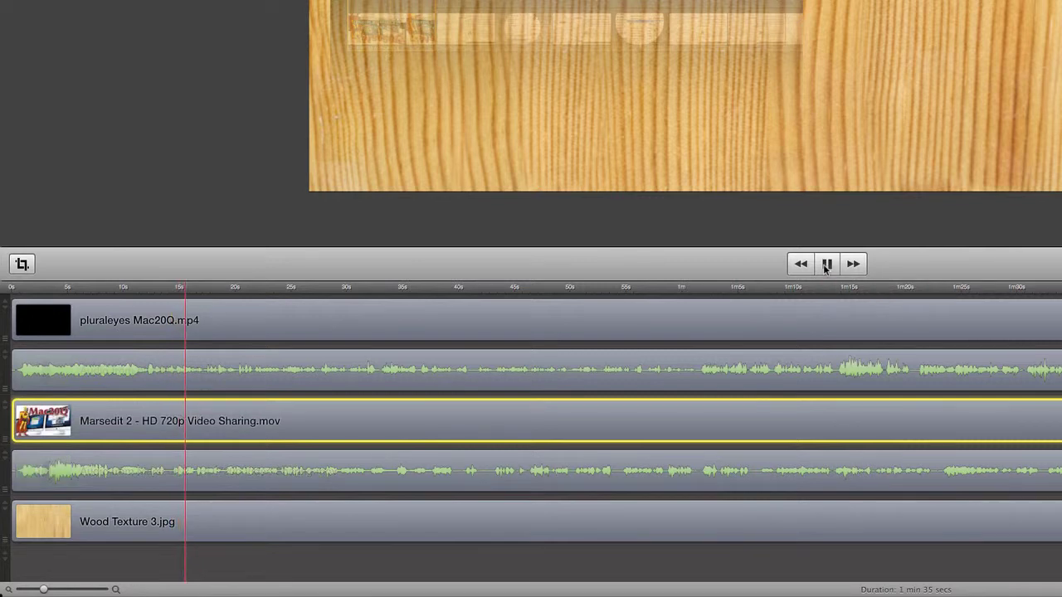
left_click(826, 264)
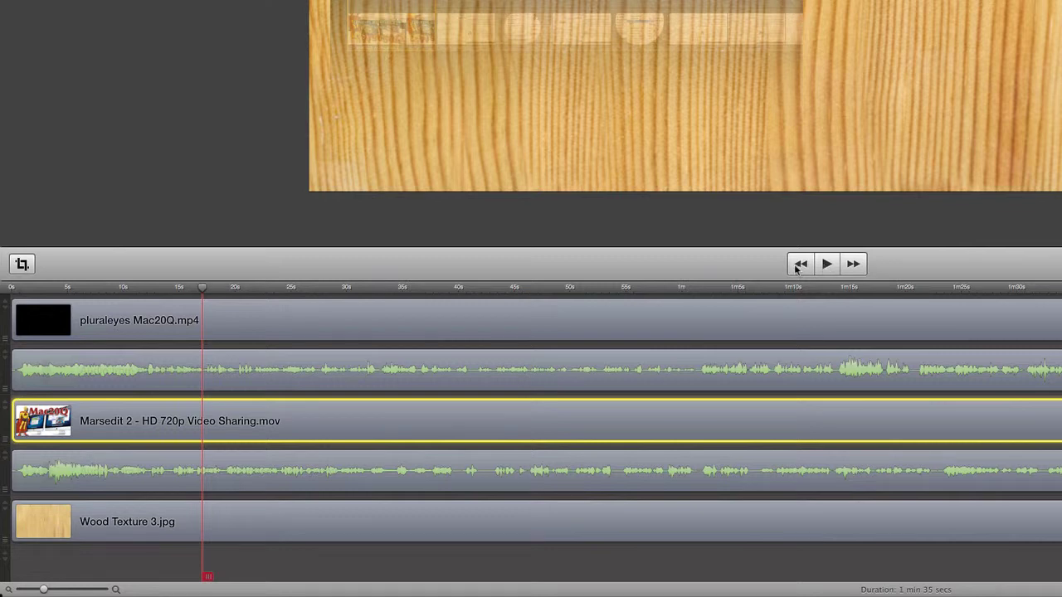
left_click(193, 372)
left_click_drag(204, 289, 146, 292)
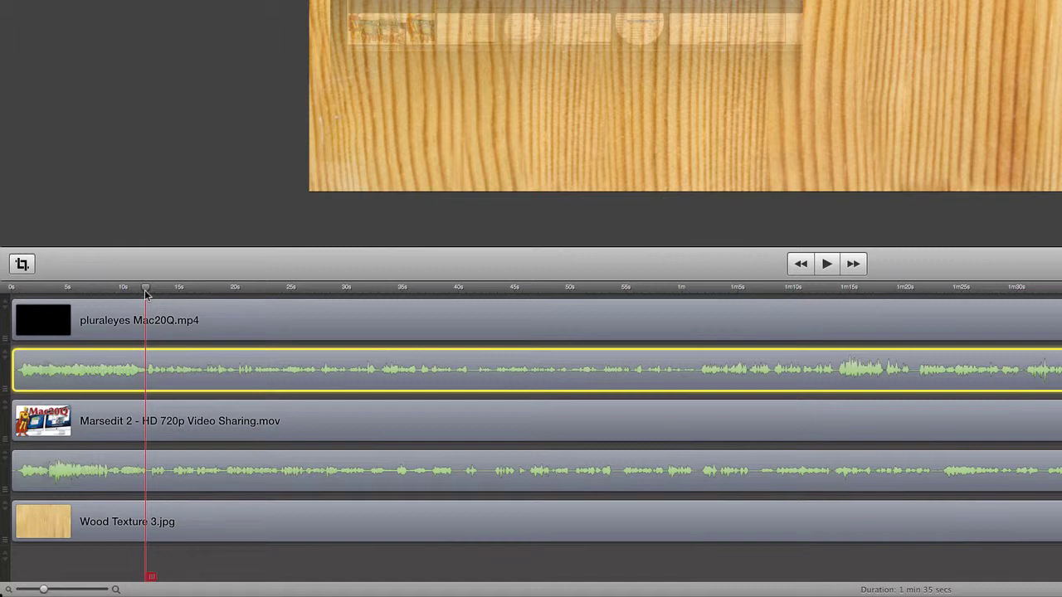
left_click(166, 484, "shift")
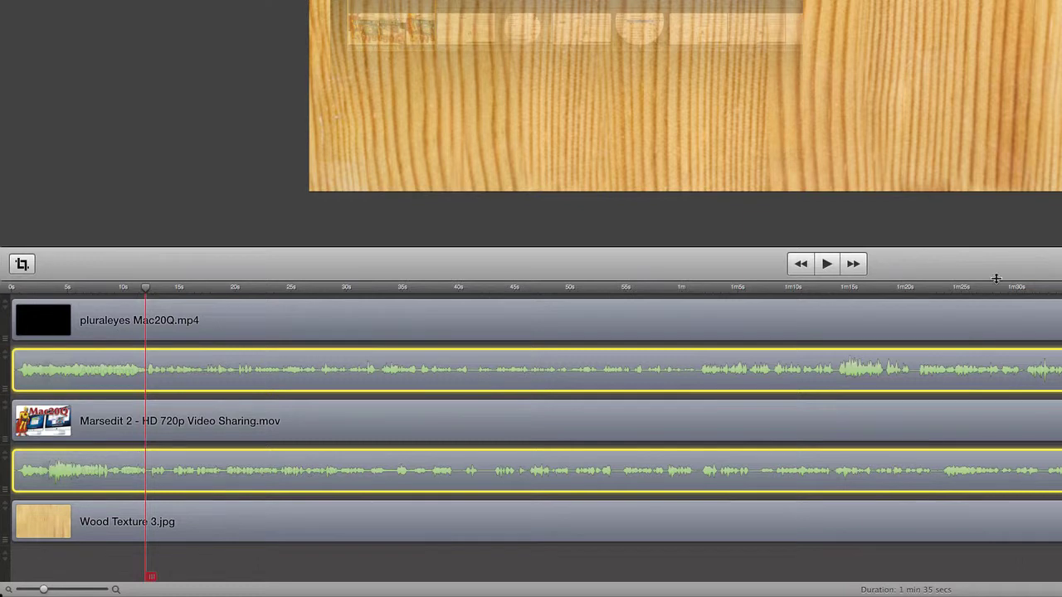
key("t")
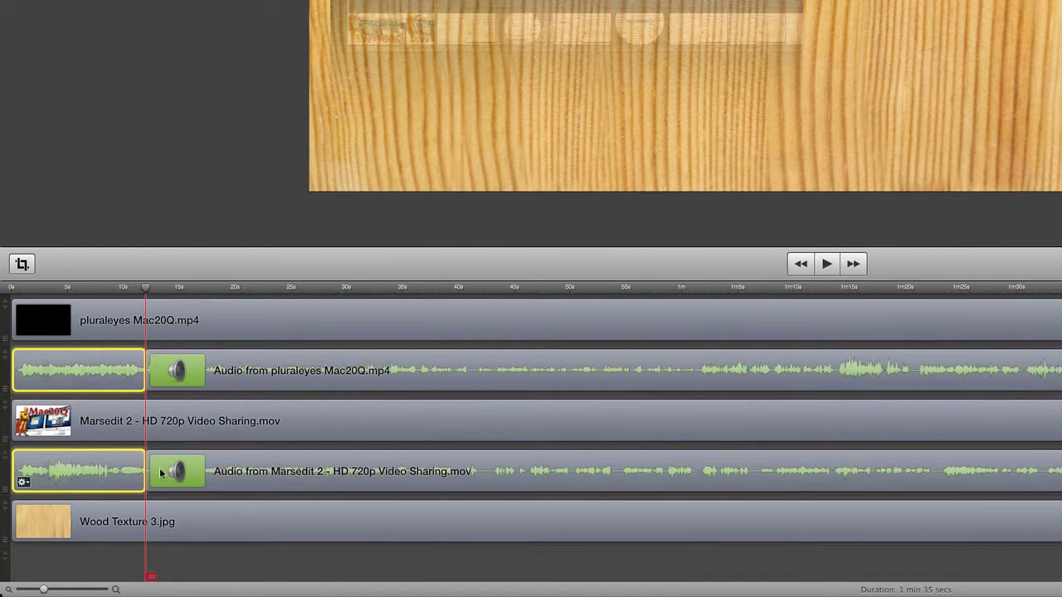
Step: Remove the opening Marsedit audio piece before the cut and return near the start
left_click(102, 538)
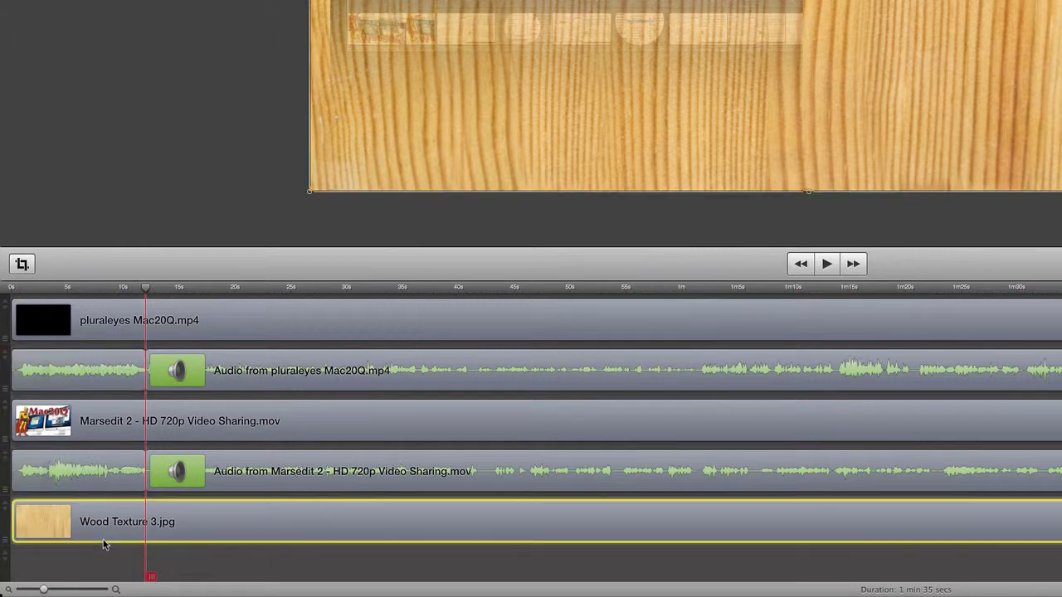
left_click(111, 471)
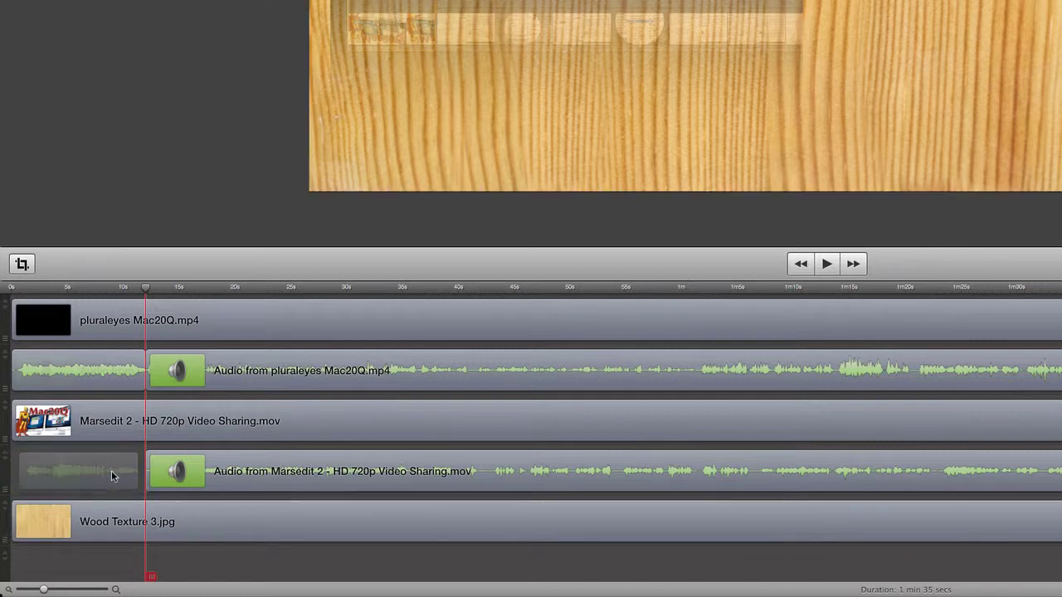
left_click(50, 291)
Step: Split the later pluraleyes and Marsedit audio clips at about 26 seconds
key("space")
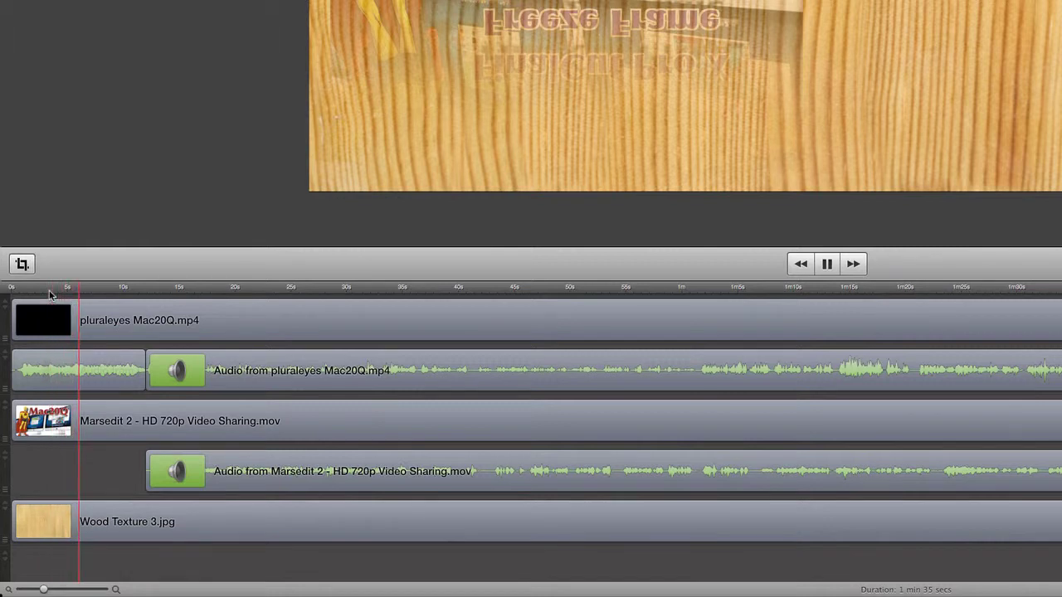
key("space")
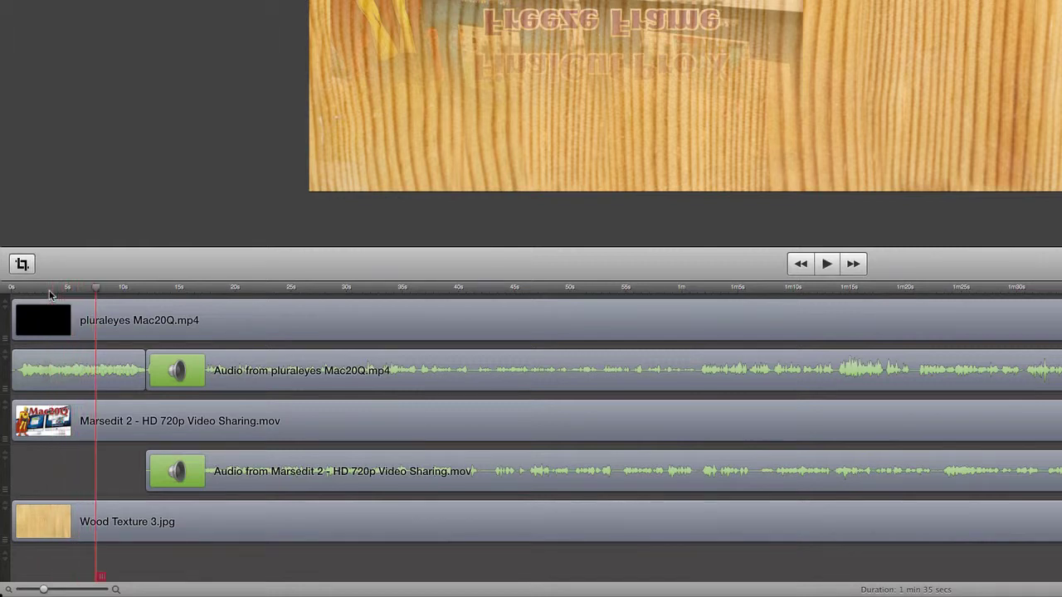
left_click(291, 289)
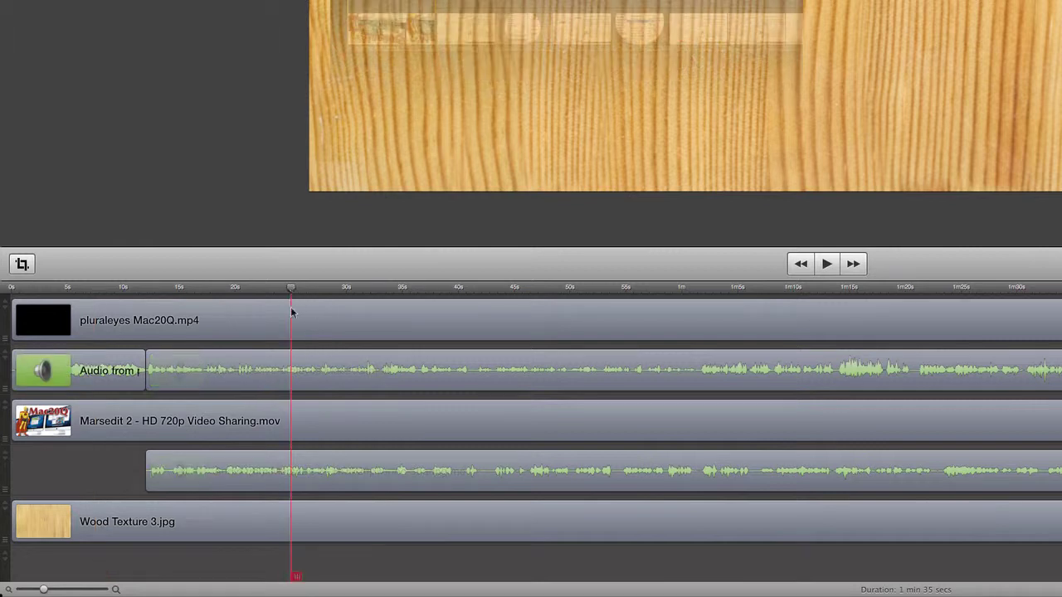
left_click(292, 360)
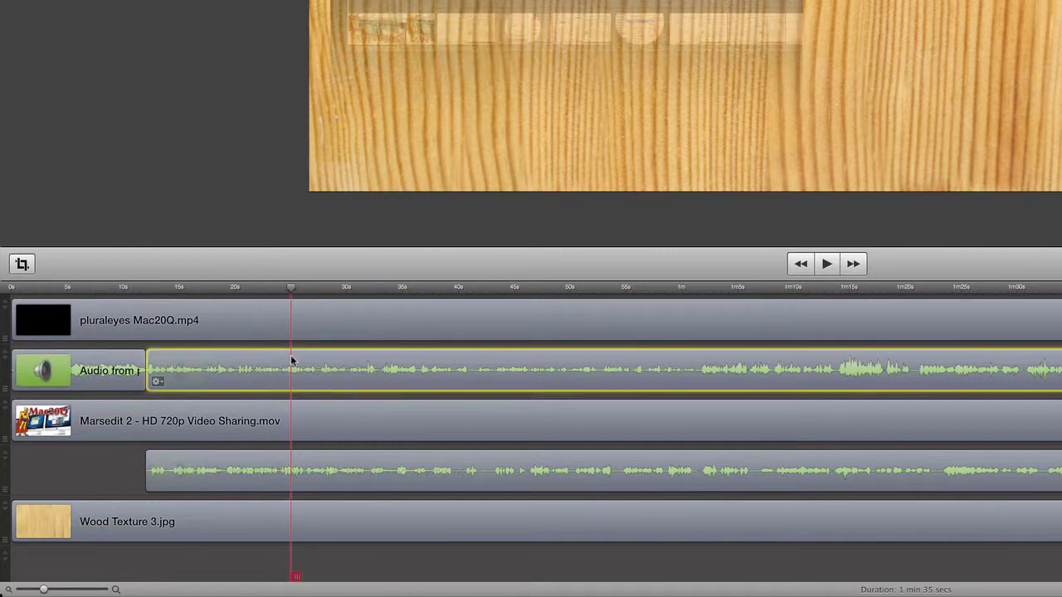
left_click(292, 472, "super")
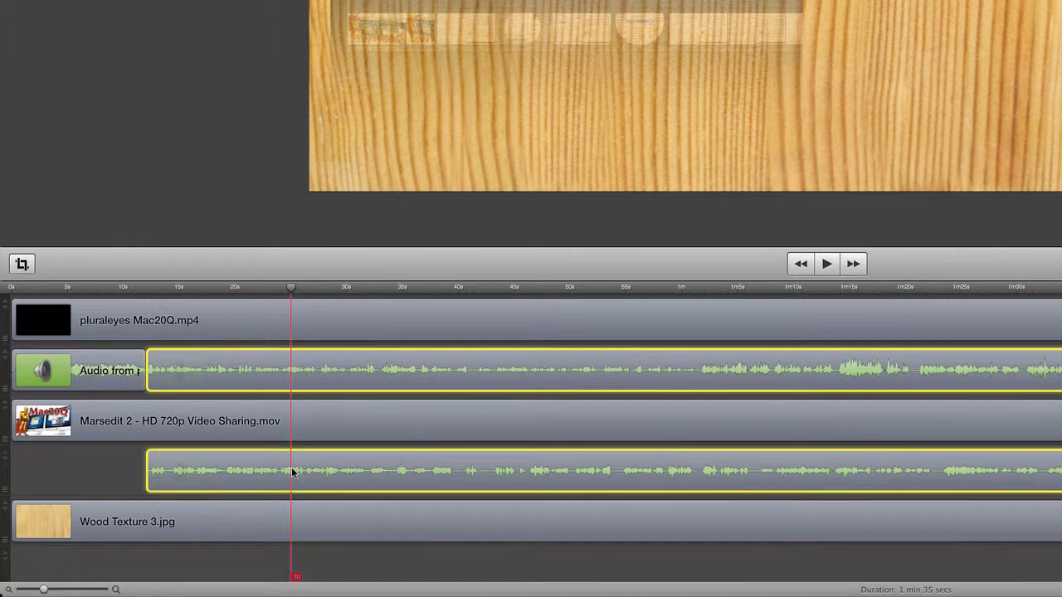
key("super+b")
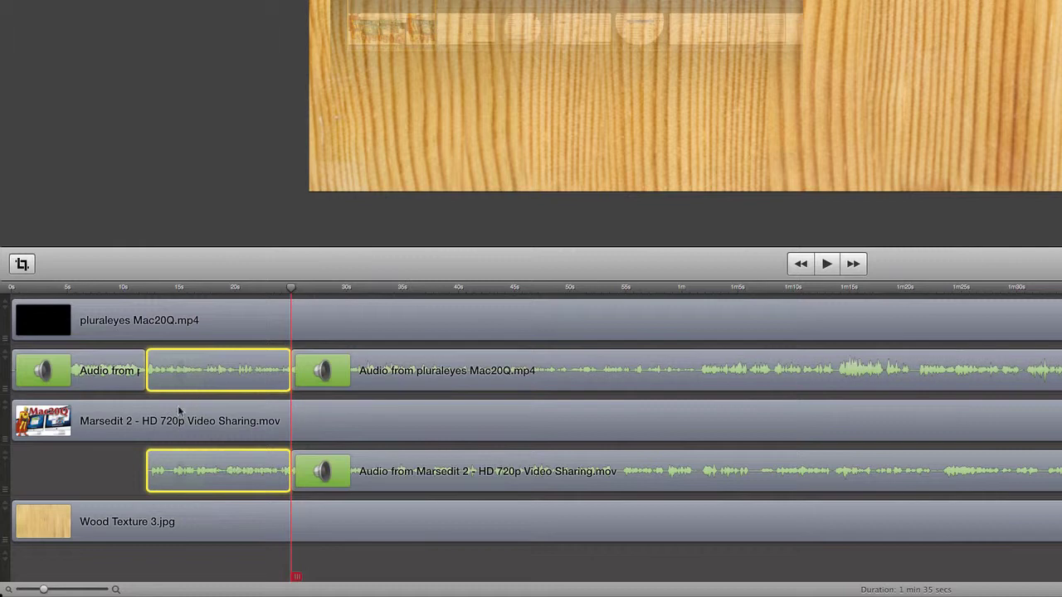
Step: Delete the middle pluraleyes audio piece and preview the gap from about 10 seconds
left_click(116, 460)
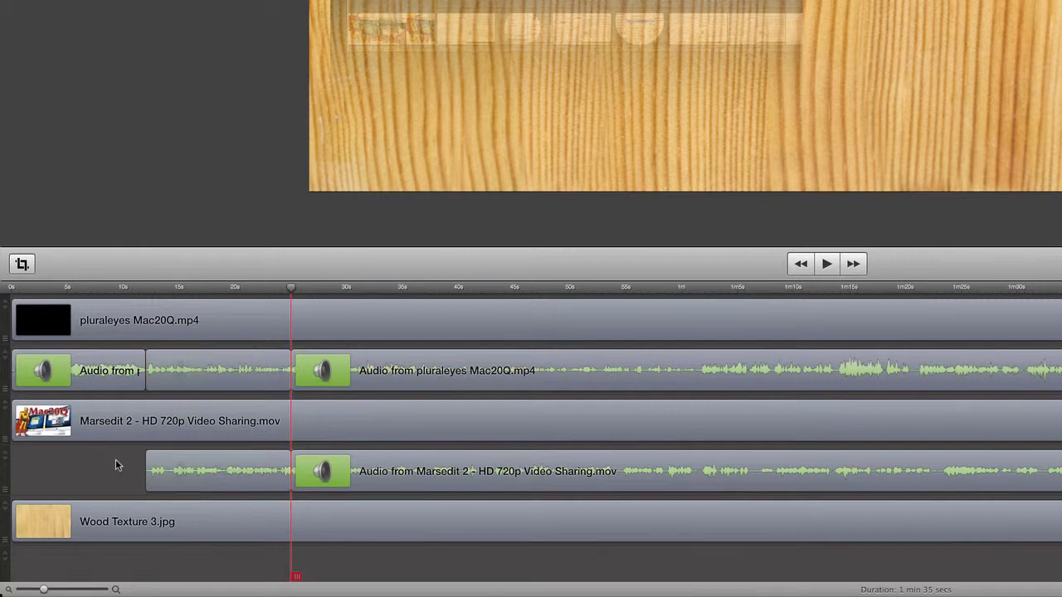
left_click(210, 376)
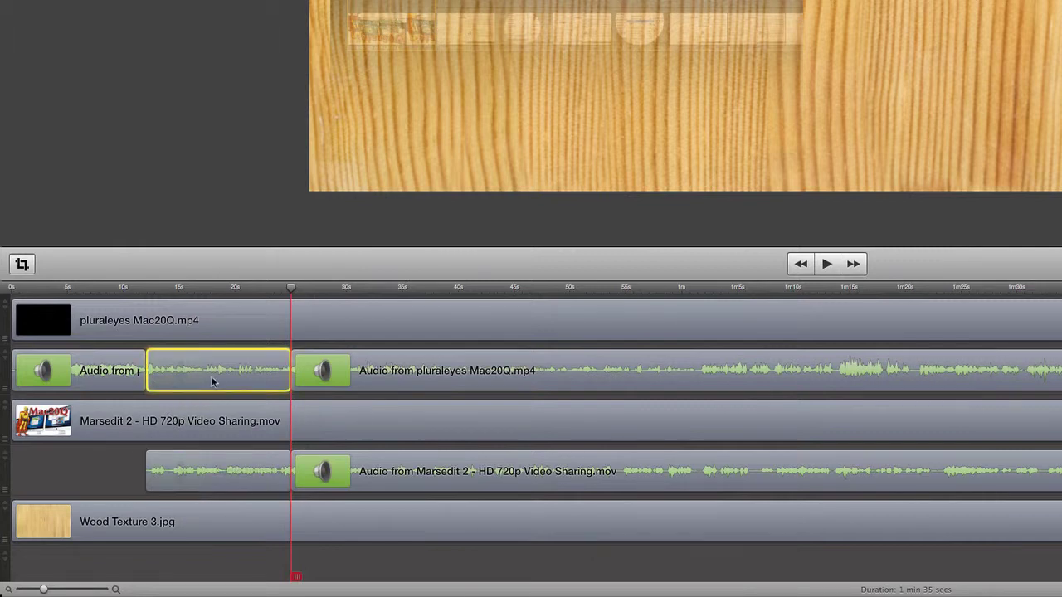
key("Delete")
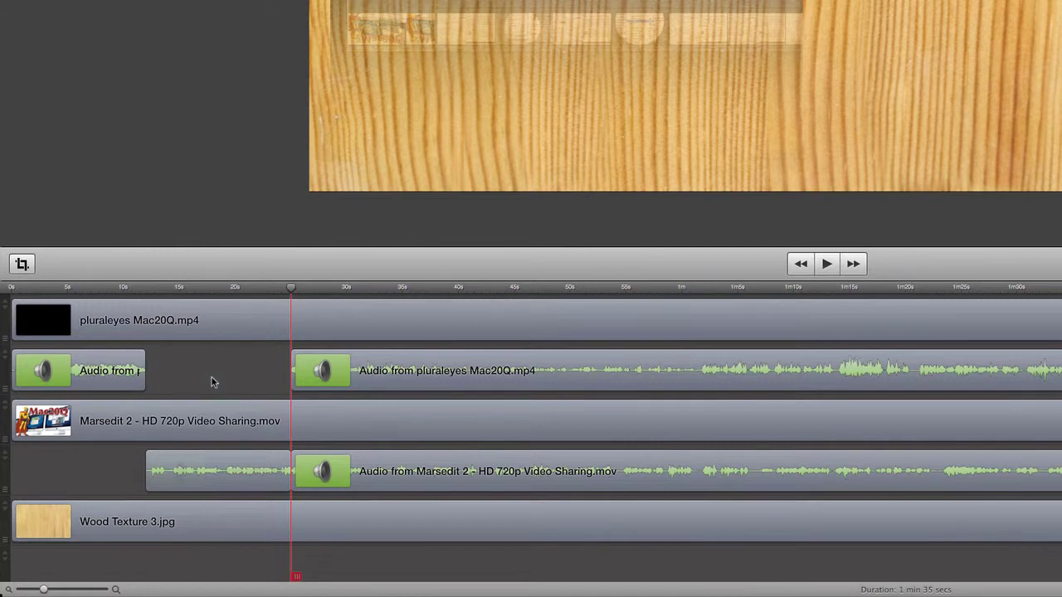
left_click(129, 289)
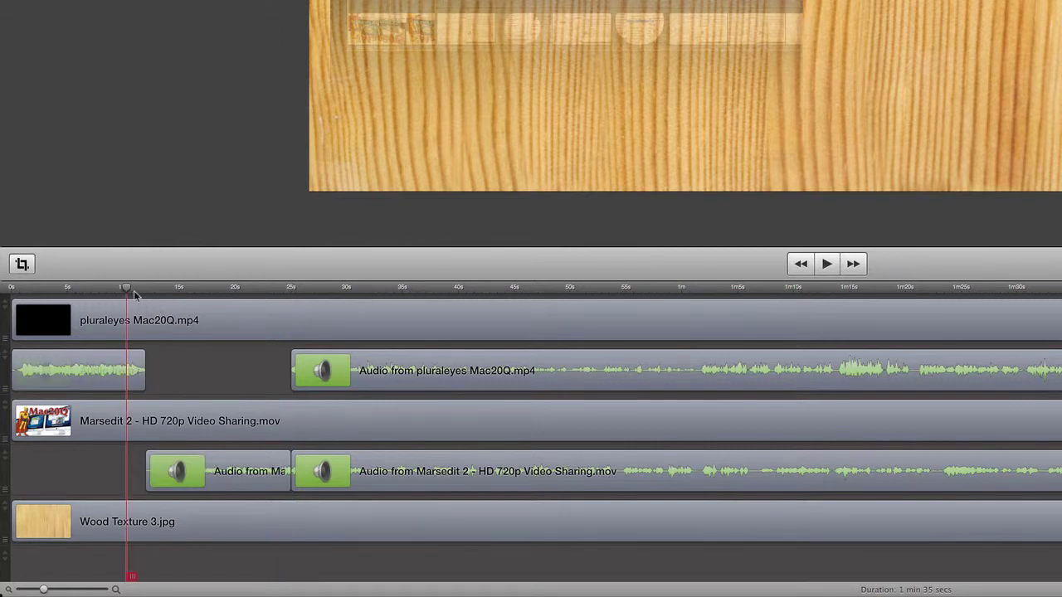
left_click(135, 291)
key("space")
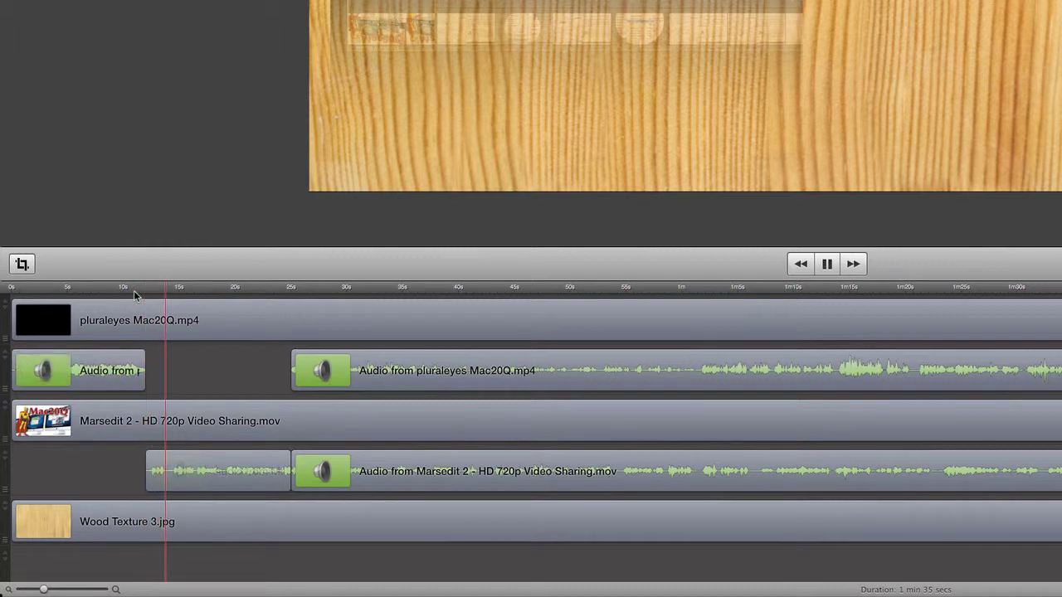
key("space")
Step: Add an audio action at about 36 seconds dropping the later pluraleyes audio to 11% volume
left_click(415, 291)
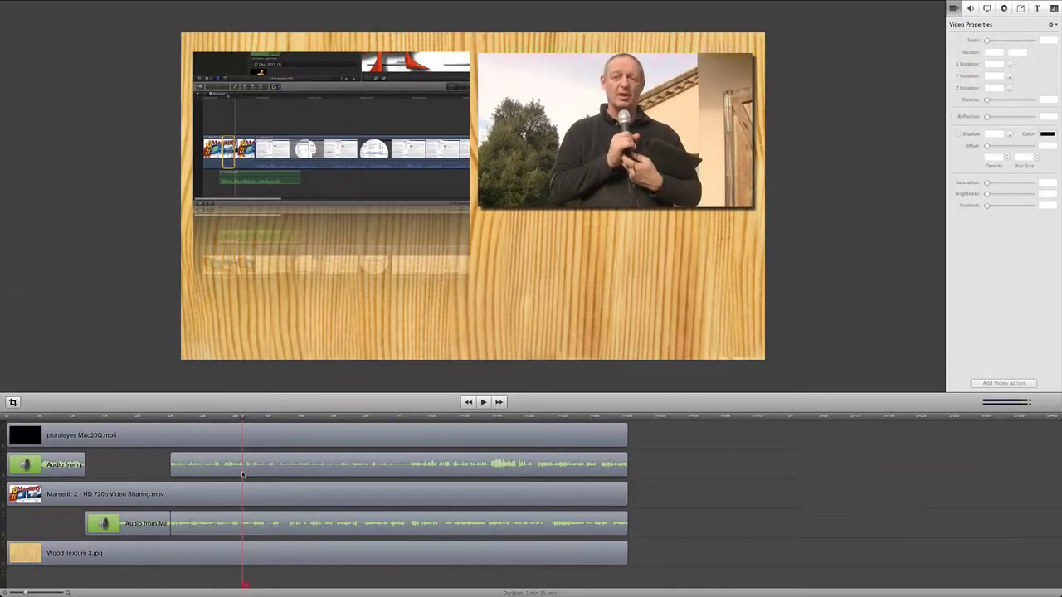
left_click(384, 401)
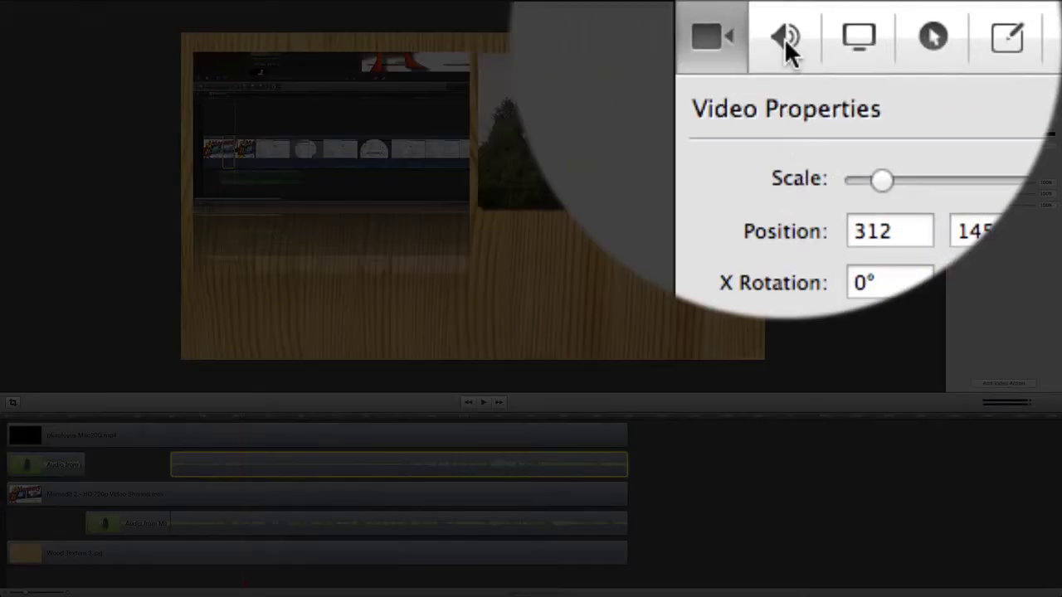
left_click(787, 45)
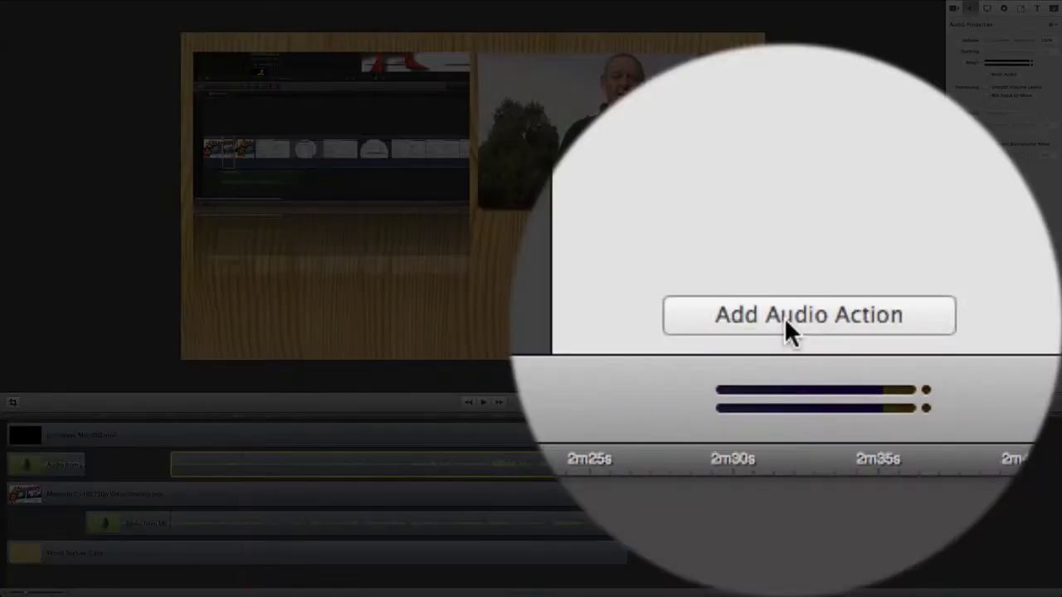
left_click(998, 384)
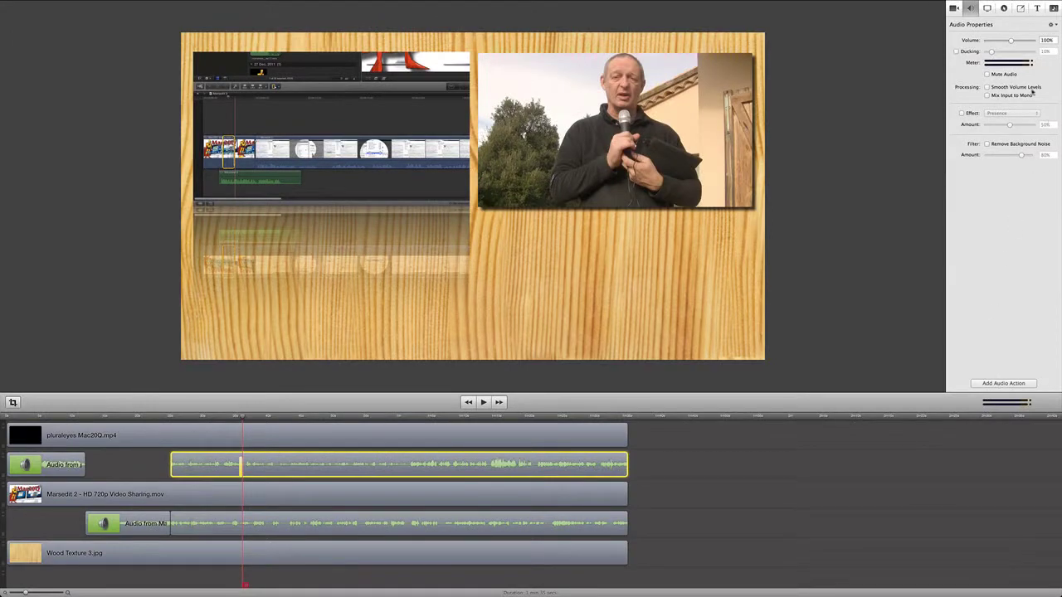
left_click_drag(1010, 40, 991, 40)
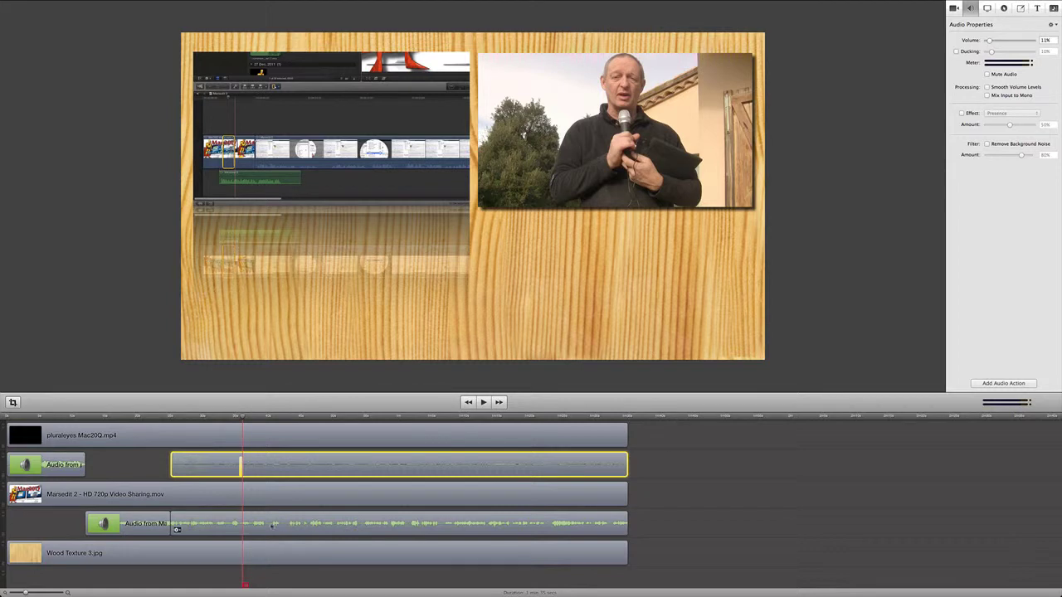
left_click(242, 523)
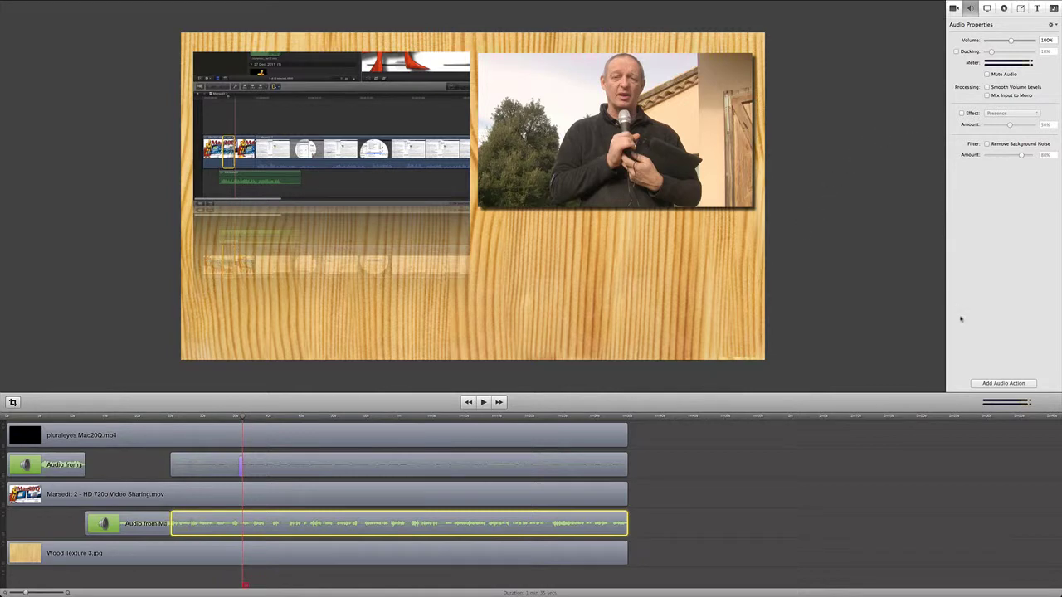
left_click(352, 458)
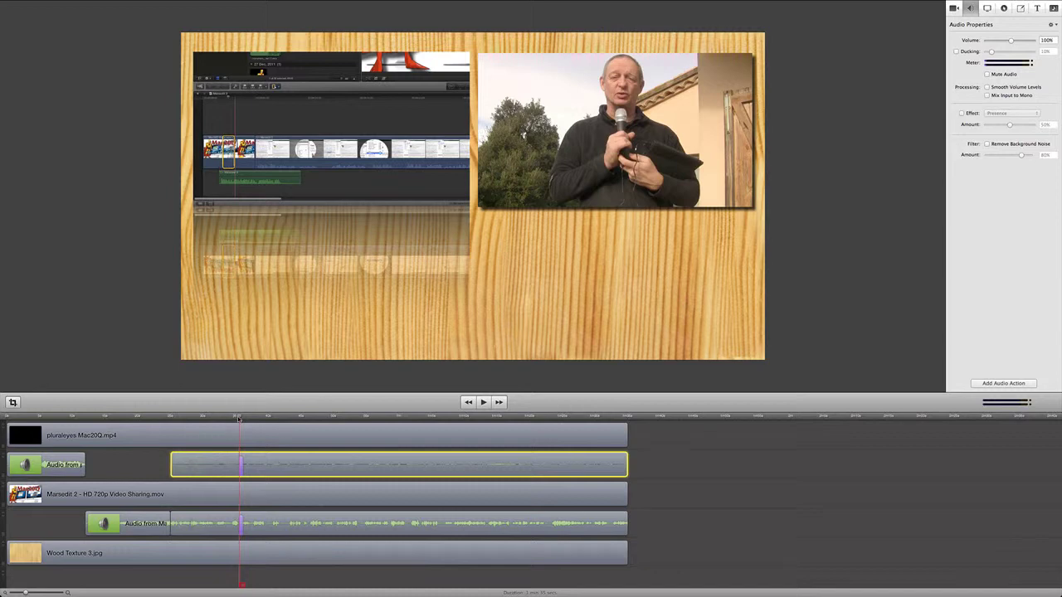
key("space")
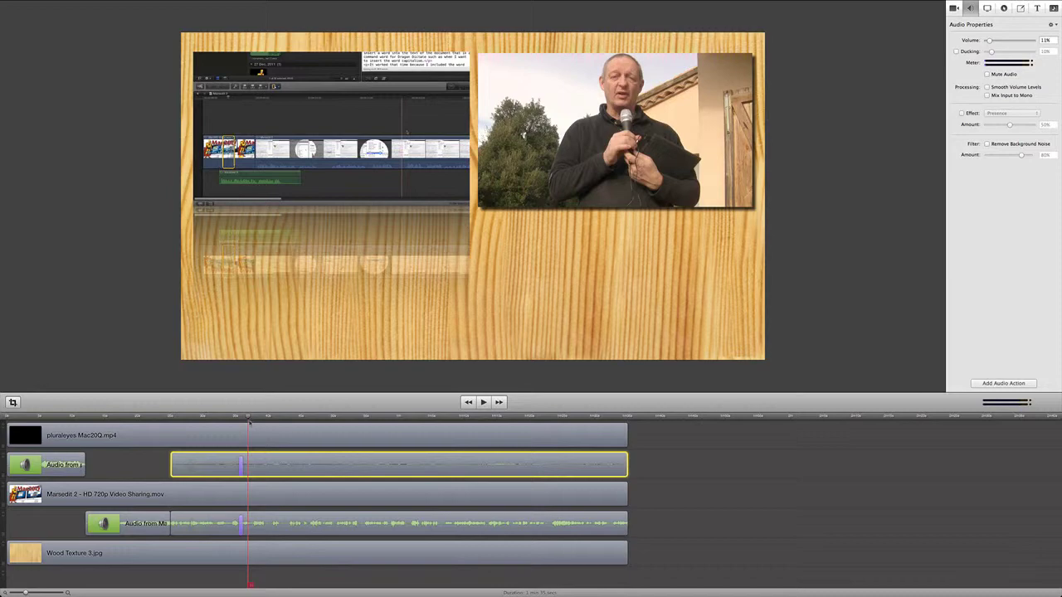
Step: Select the Marsedit audio and play the crossfade back from about 35.6 seconds
left_click(244, 418)
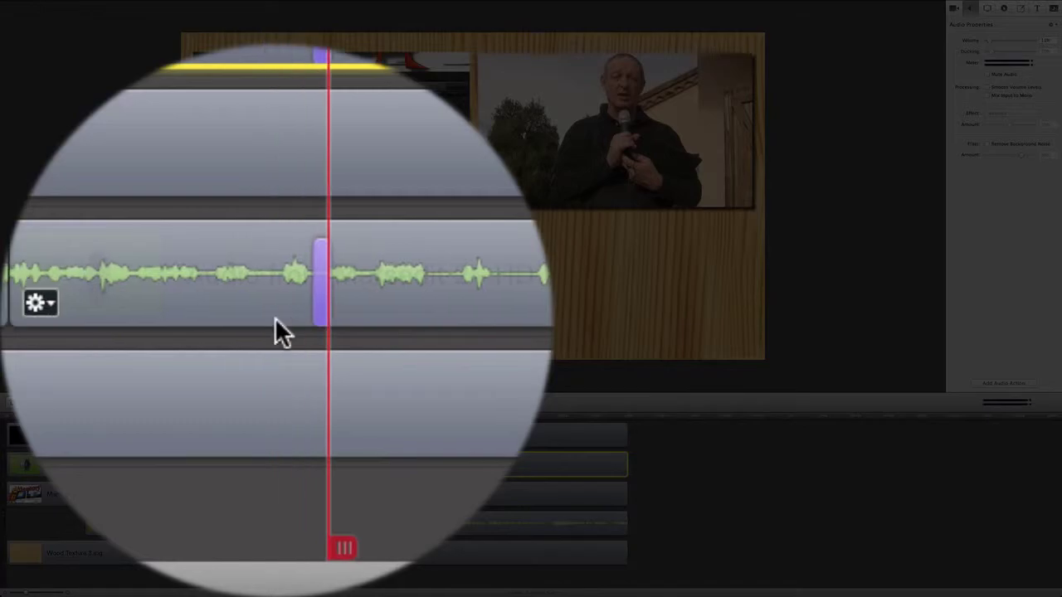
left_click(275, 320)
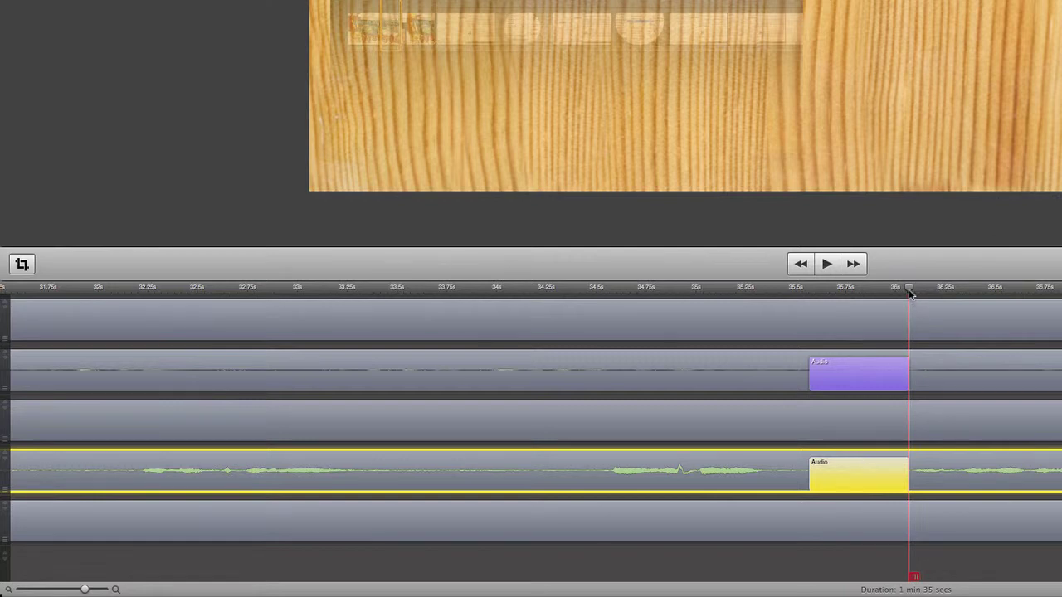
left_click_drag(910, 292, 817, 292)
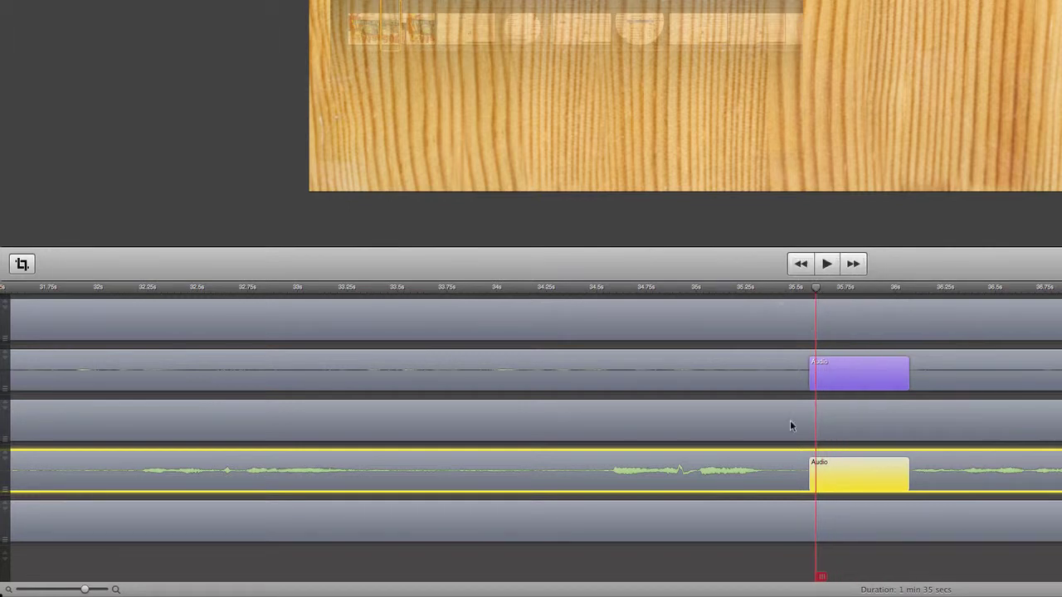
left_click(686, 290)
key("space")
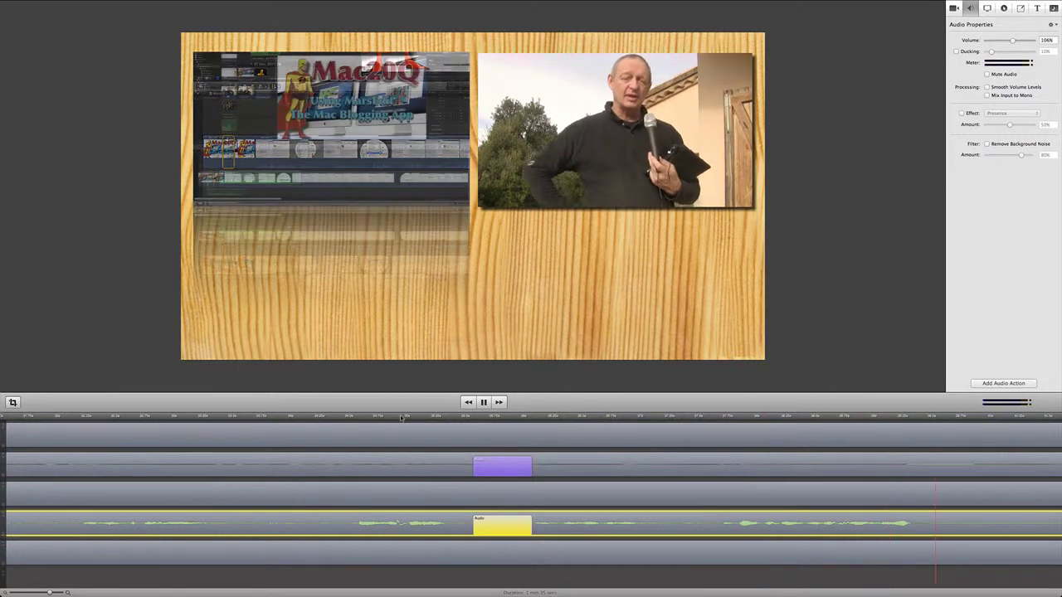
key("space")
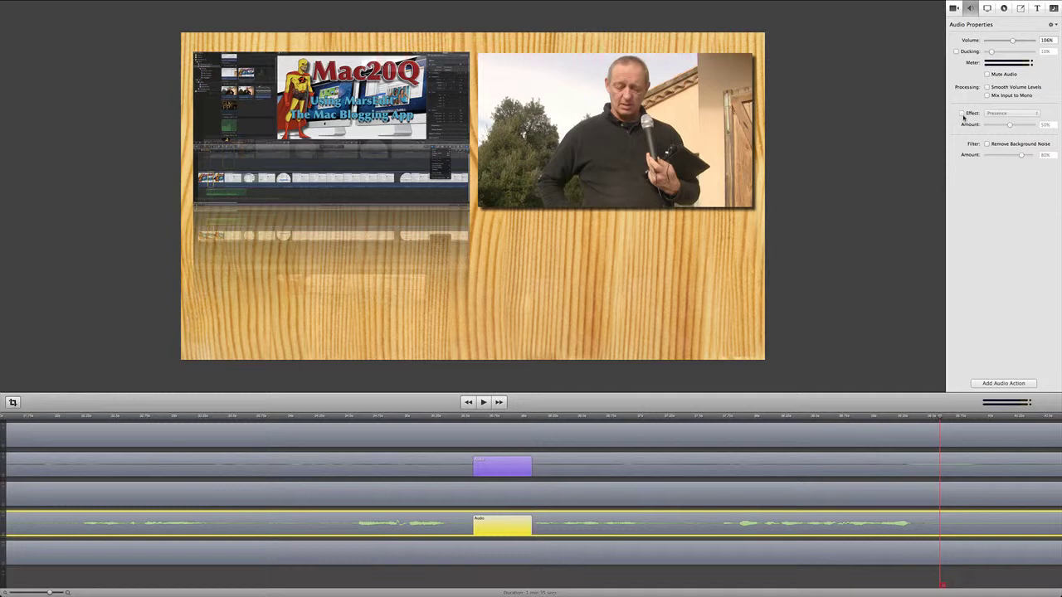
Step: Enable an effect on the Marsedit audio, choose Medium Chamber, and play to hear it
left_click(963, 114)
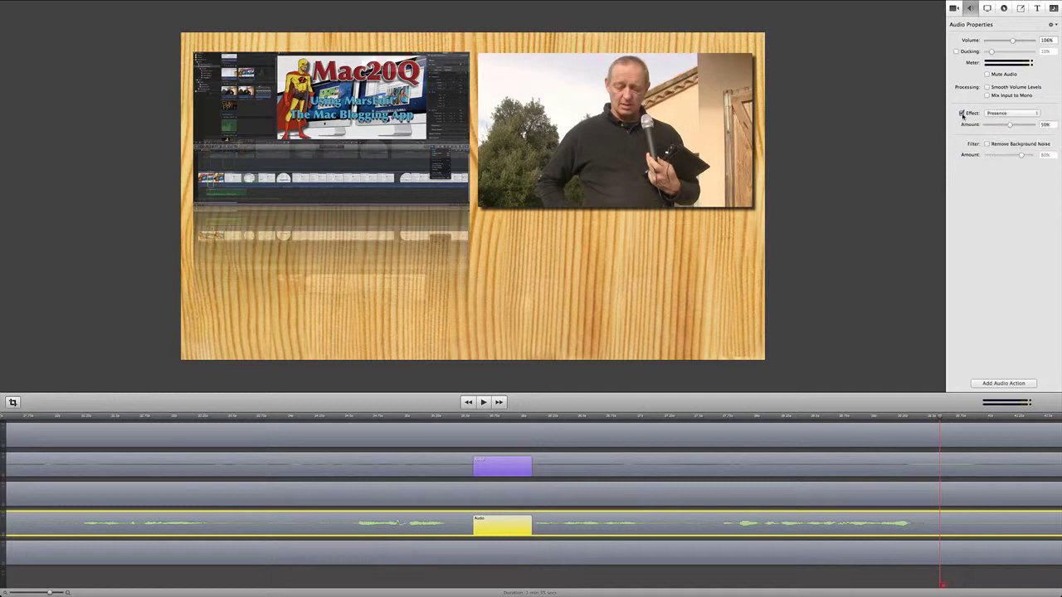
left_click(1013, 115)
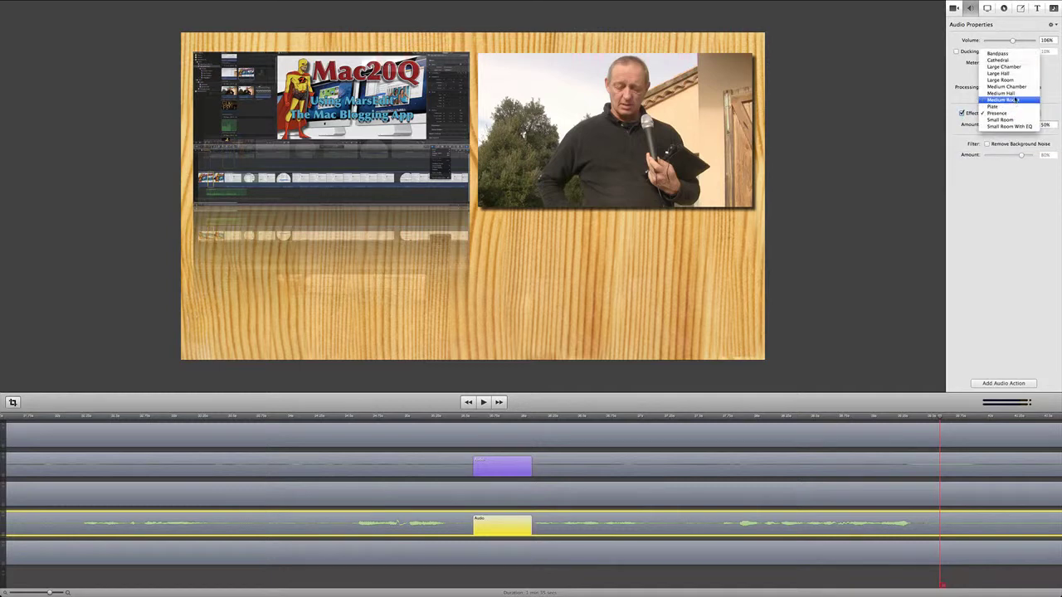
left_click(1019, 88)
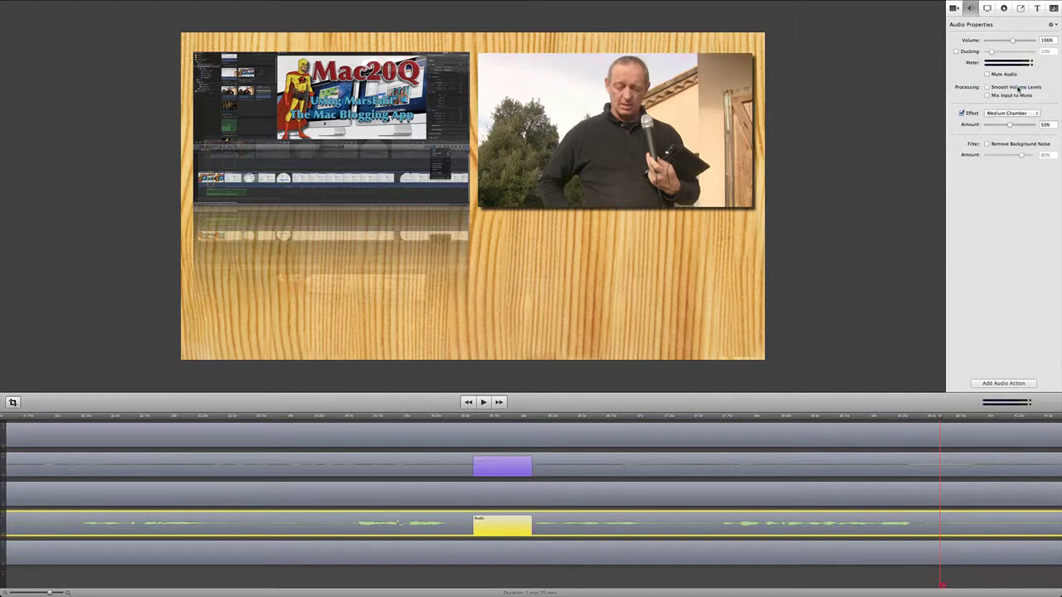
key("space")
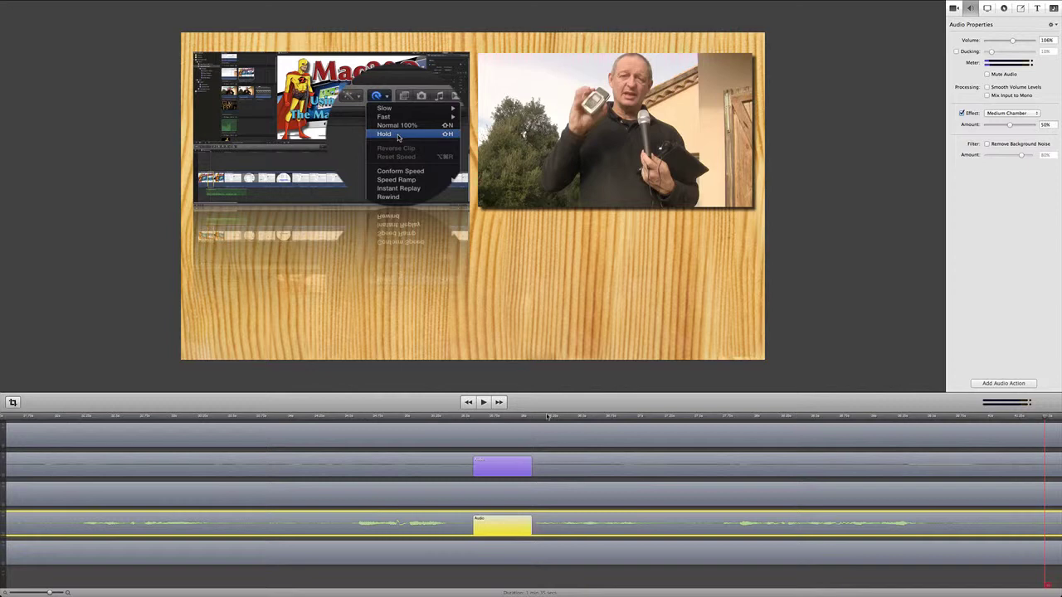
Step: Select the pluraleyes video track to show its Video Properties
left_click(547, 423)
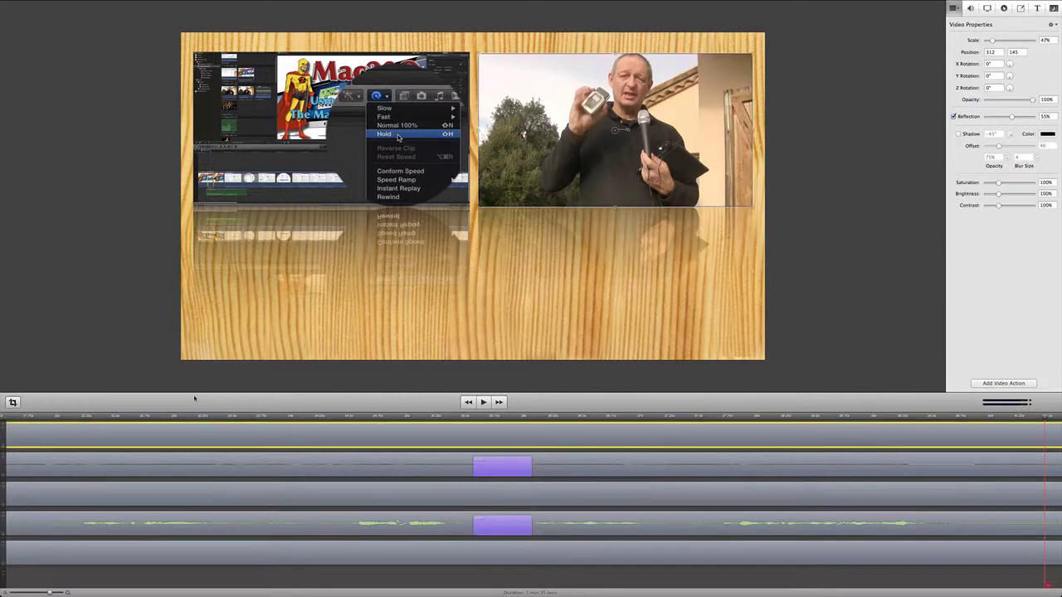